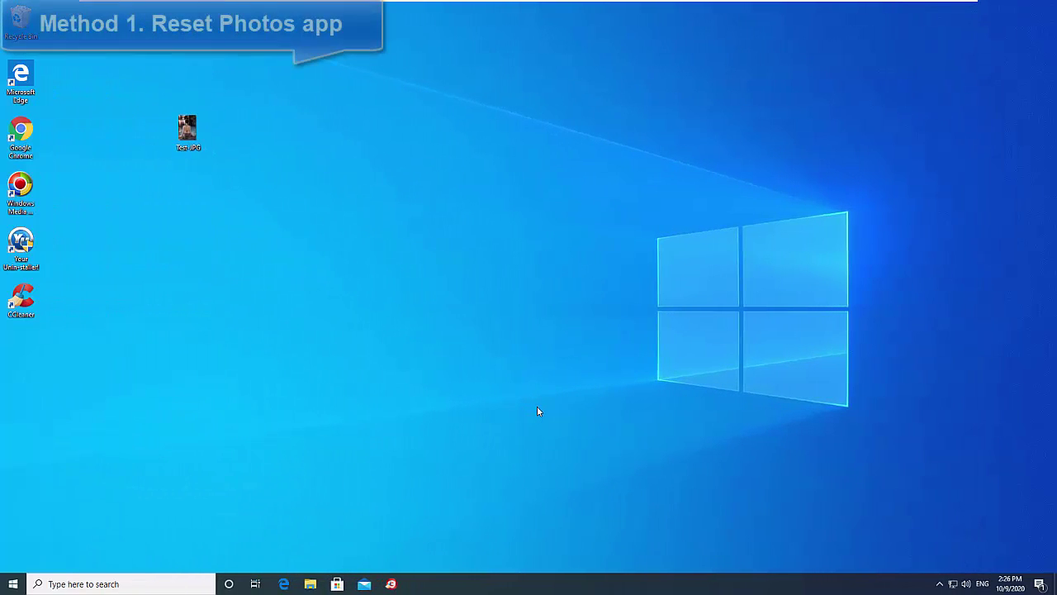
# Step: Open the advanced options of Microsoft Photos in the Apps & features settings
pyautogui.click(13, 584)
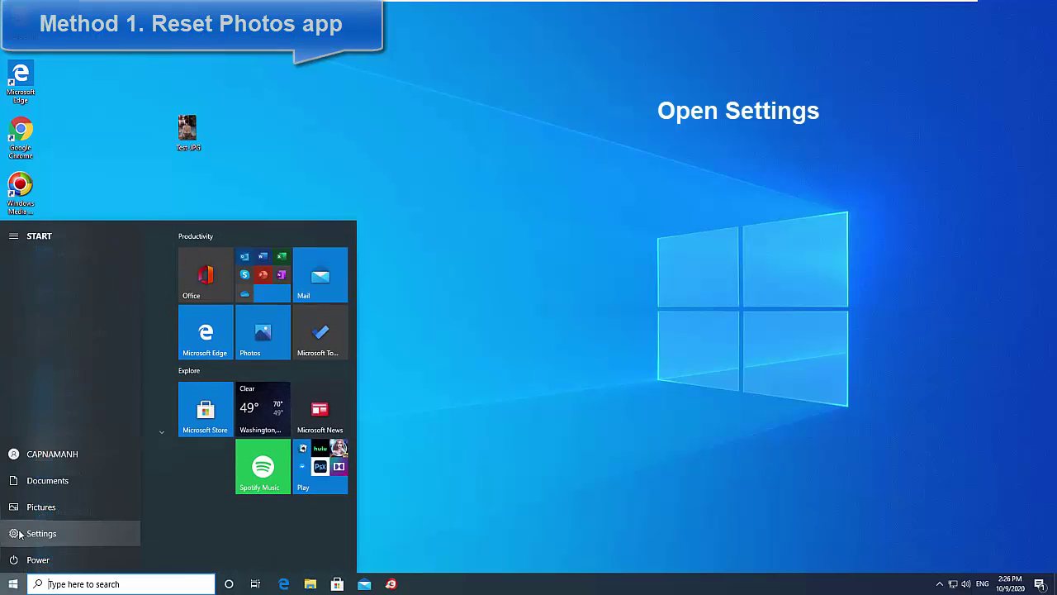
pyautogui.click(33, 533)
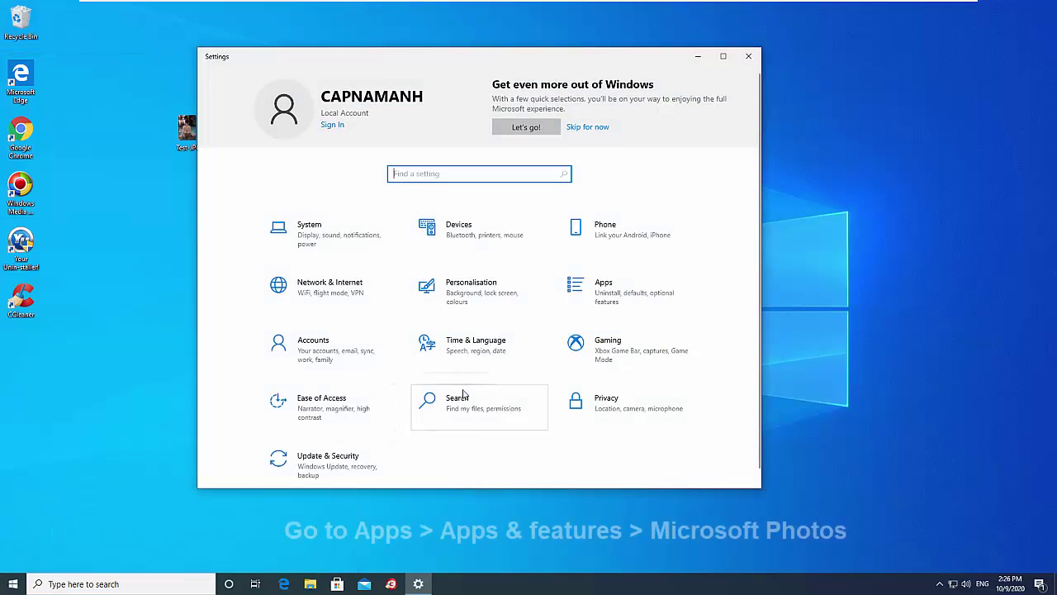
pyautogui.click(618, 296)
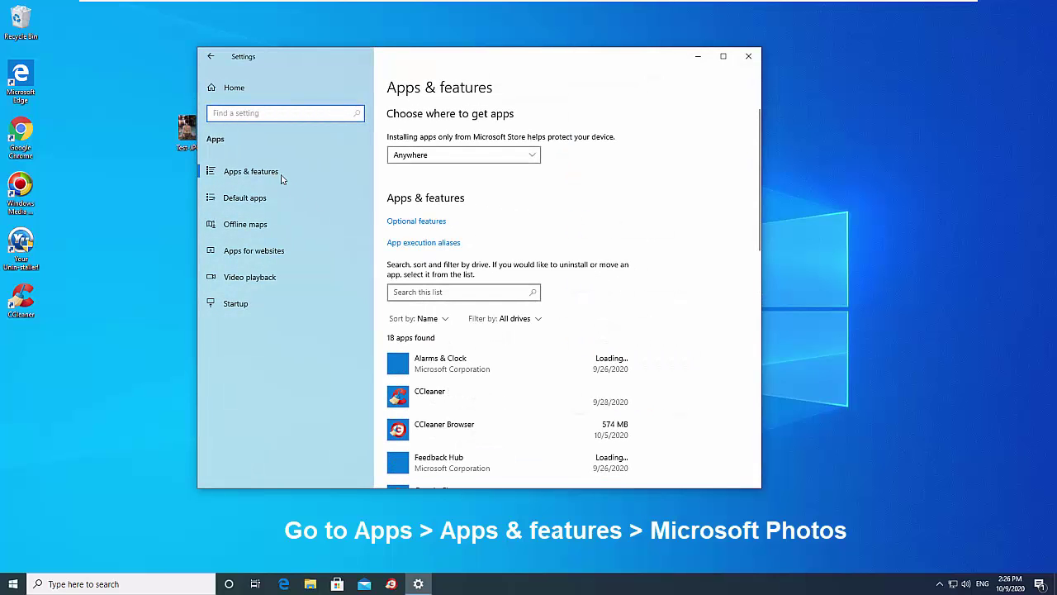
pyautogui.scroll(-5, 611, 340)
pyautogui.scroll(-5, 612, 345)
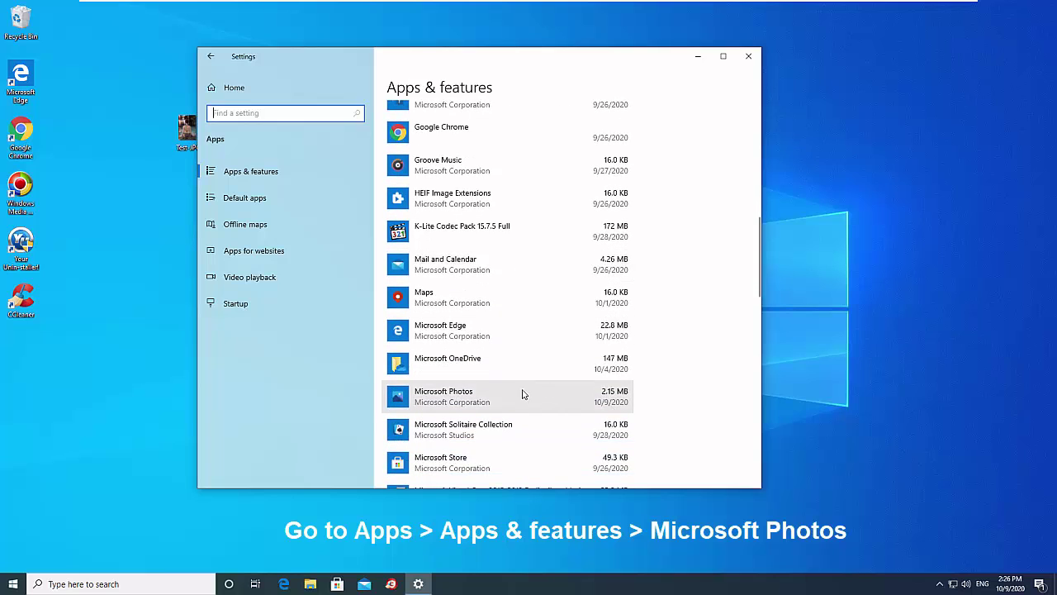
pyautogui.click(522, 394)
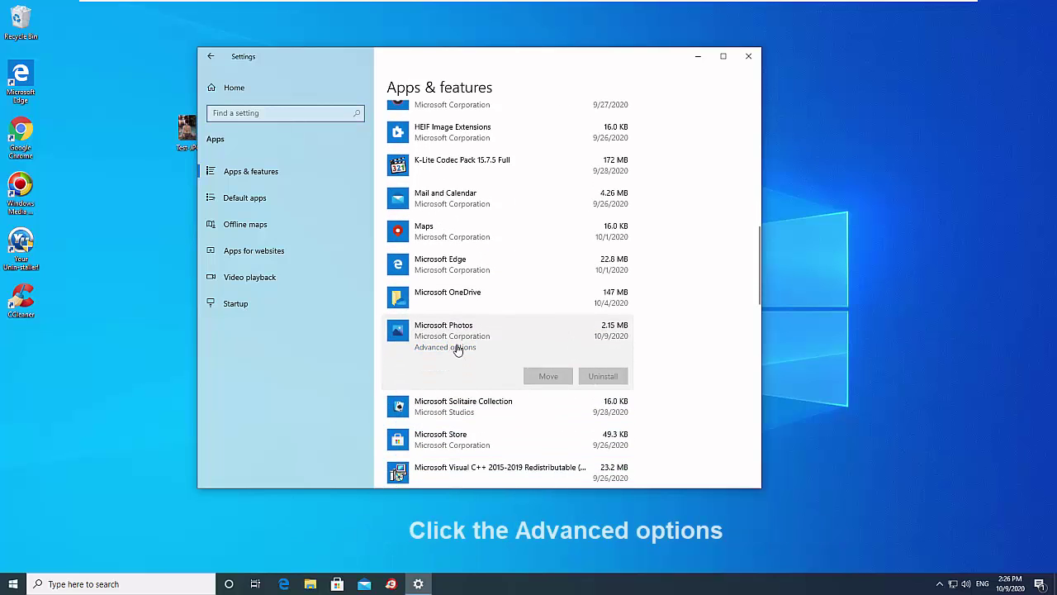
pyautogui.click(466, 349)
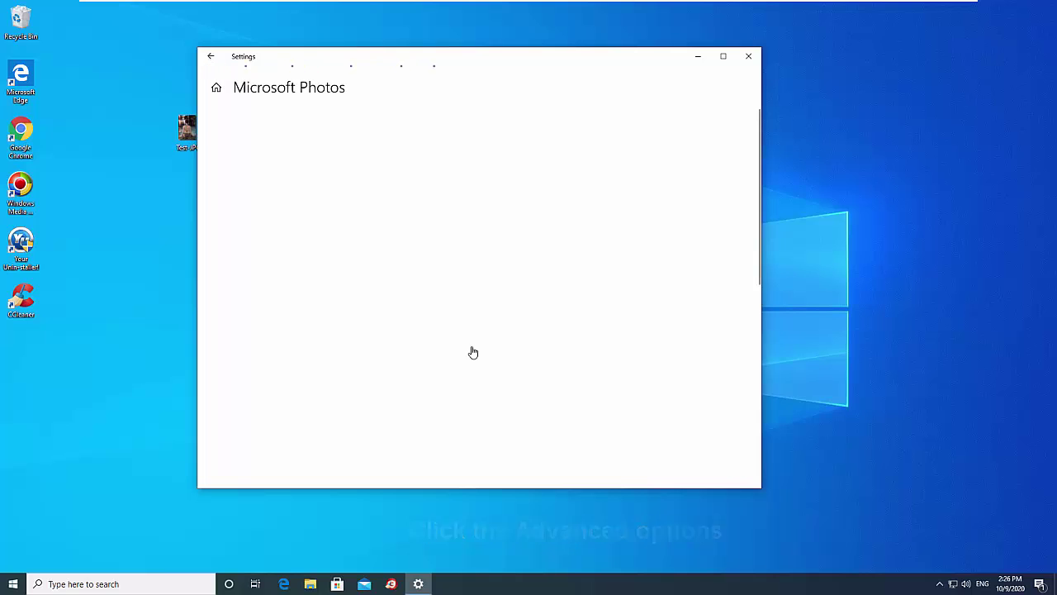
# Step: Reset the Microsoft Photos app, confirming deletion of its data, and open the Test-JPG image on the desktop
pyautogui.scroll(-8, 347, 352)
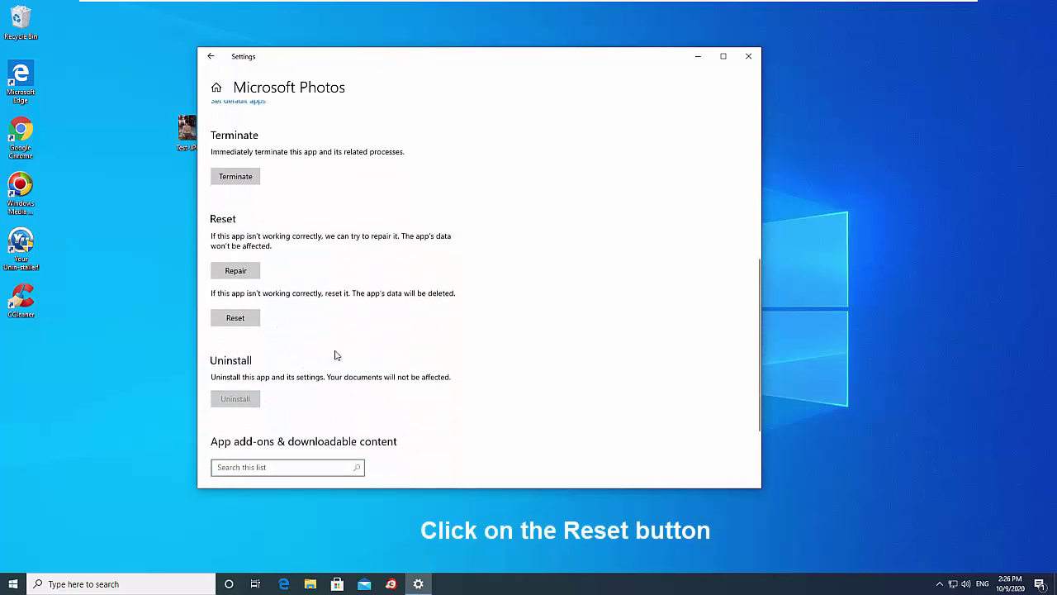
pyautogui.click(235, 307)
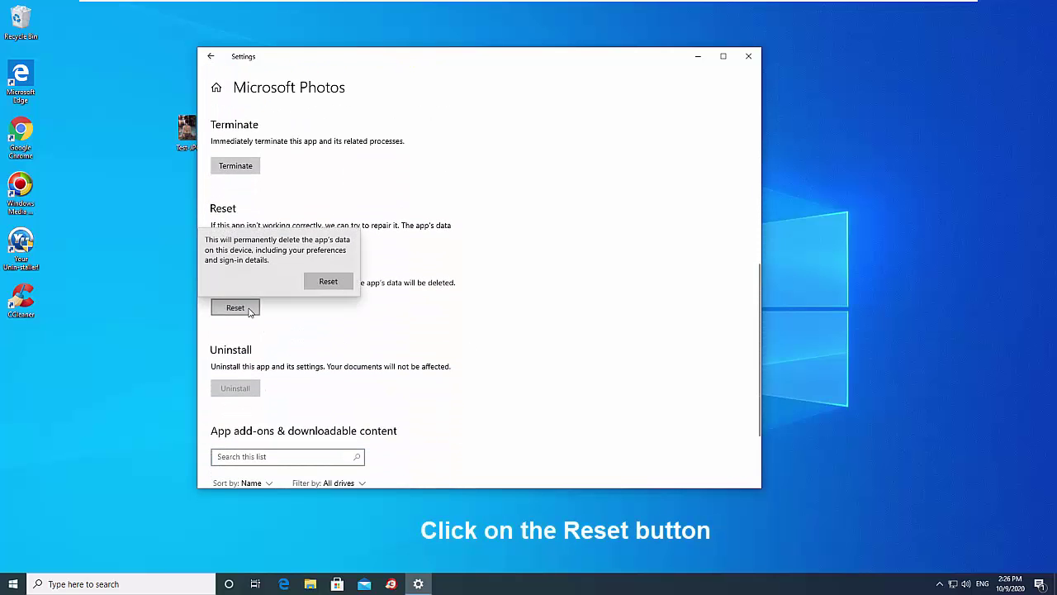
pyautogui.click(327, 283)
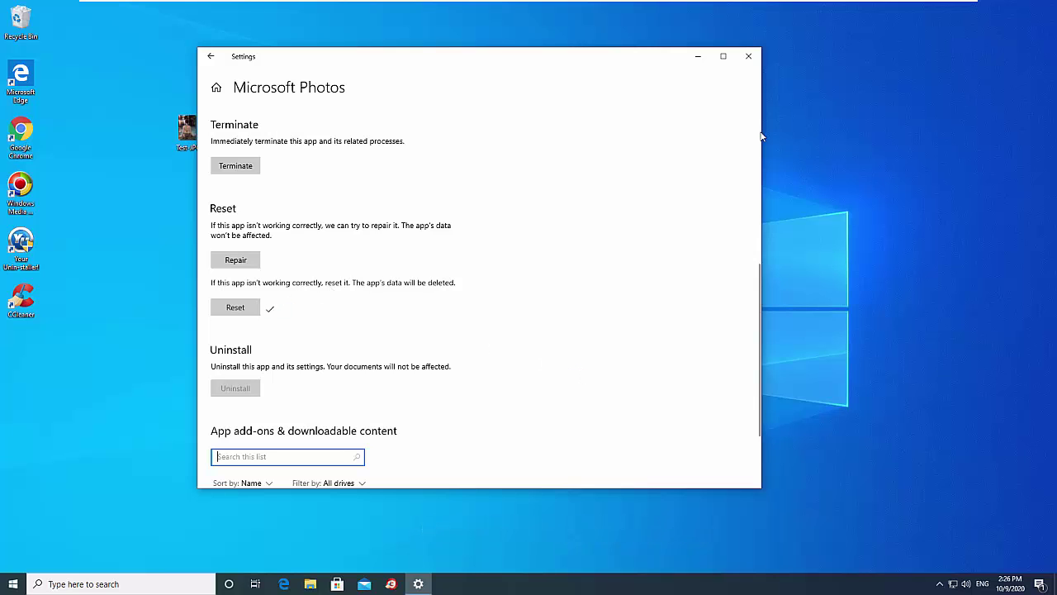
pyautogui.click(748, 56)
pyautogui.doubleClick(188, 129)
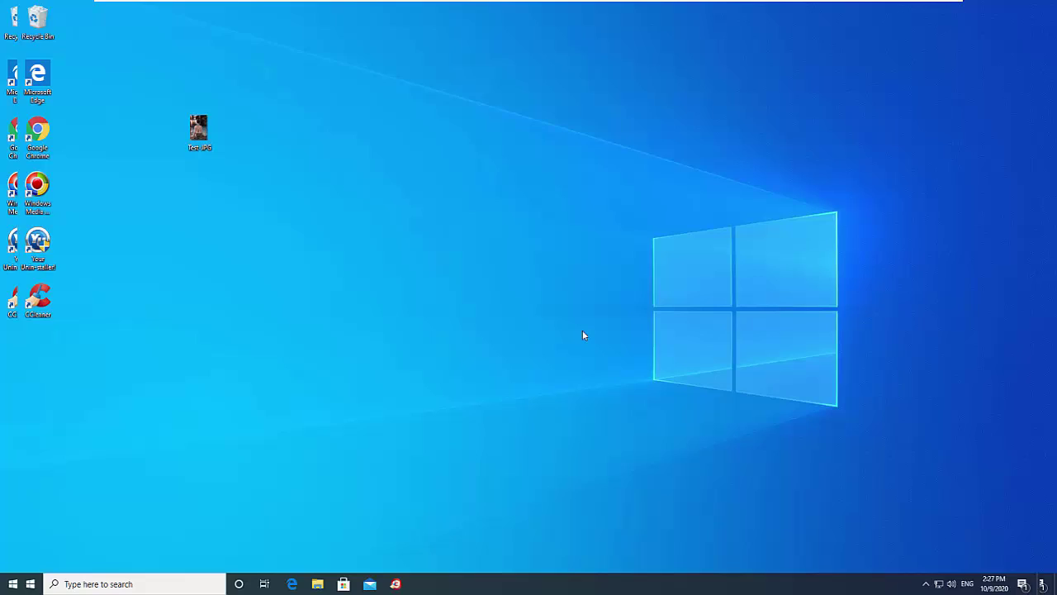
# Step: Search Windows for "powershell" and run Windows PowerShell as administrator, allowing it to make changes to the device
pyautogui.click(128, 584)
pyautogui.write('powers')
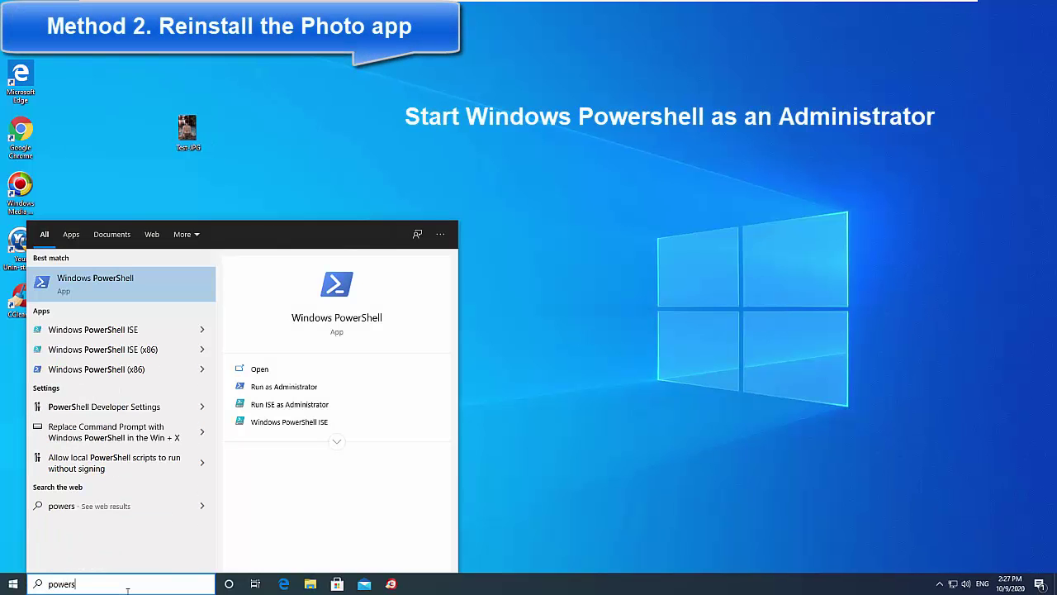
pyautogui.write('hellll')
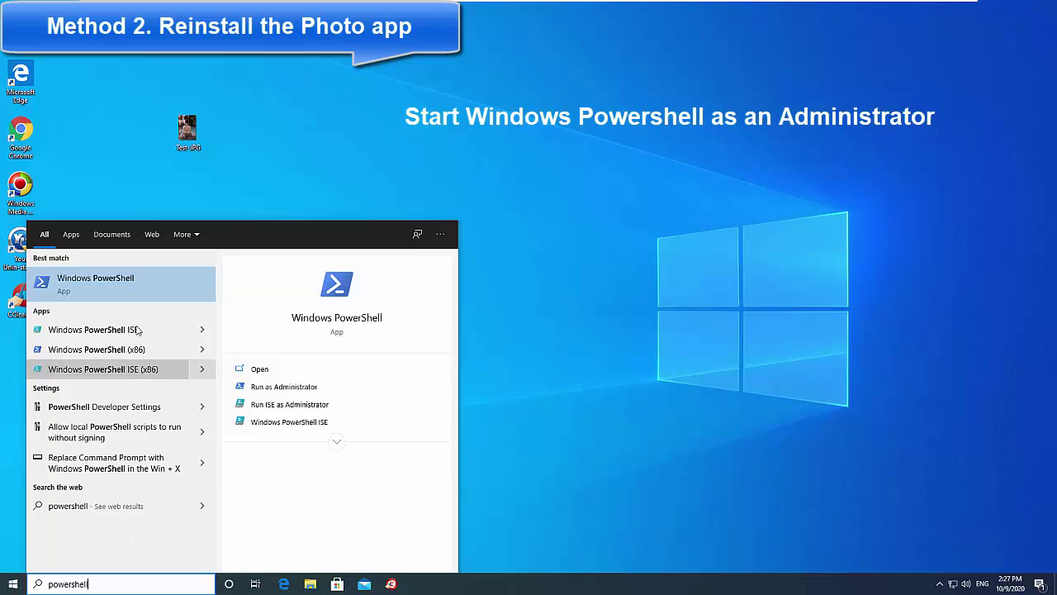
pyautogui.rightClick(139, 289)
pyautogui.click(192, 296)
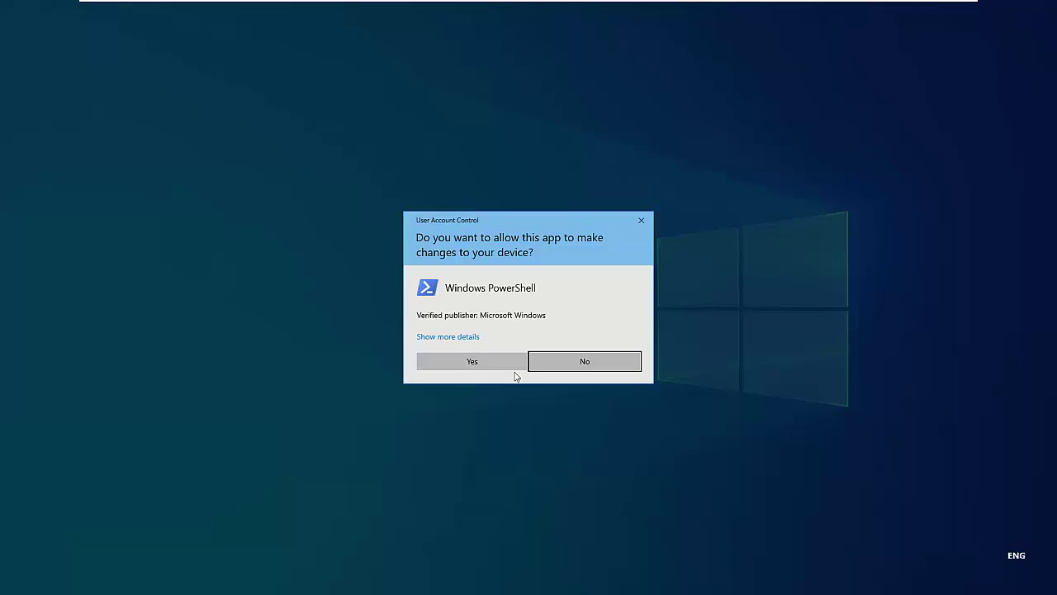
pyautogui.click(513, 370)
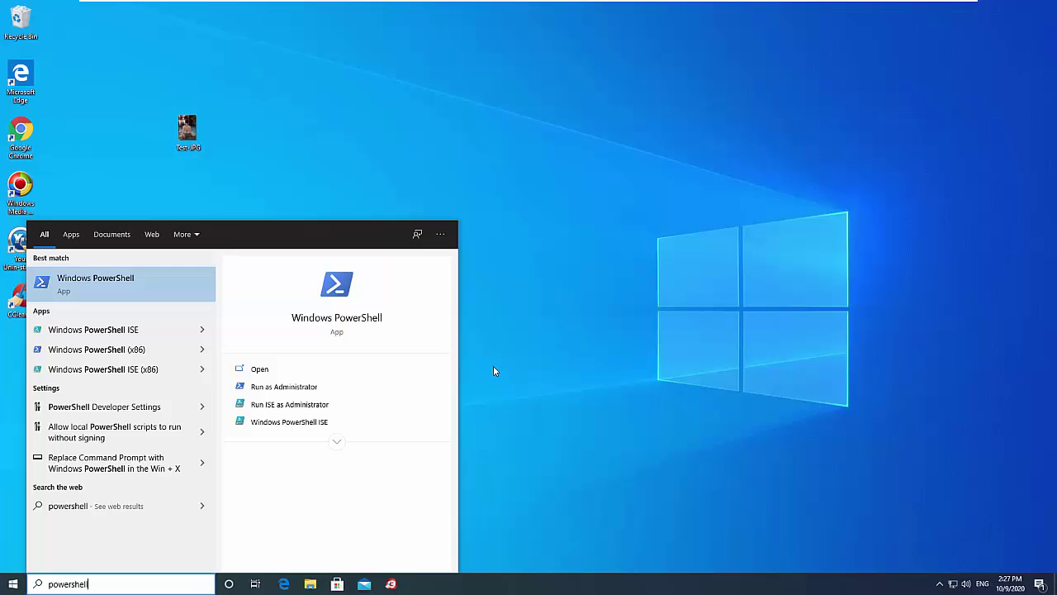
# Step: Uninstall Photos by running "get-appxpackage *Microsoft.Windows.Photos* | remove-appxpackage", and close PowerShell
pyautogui.click(204, 142)
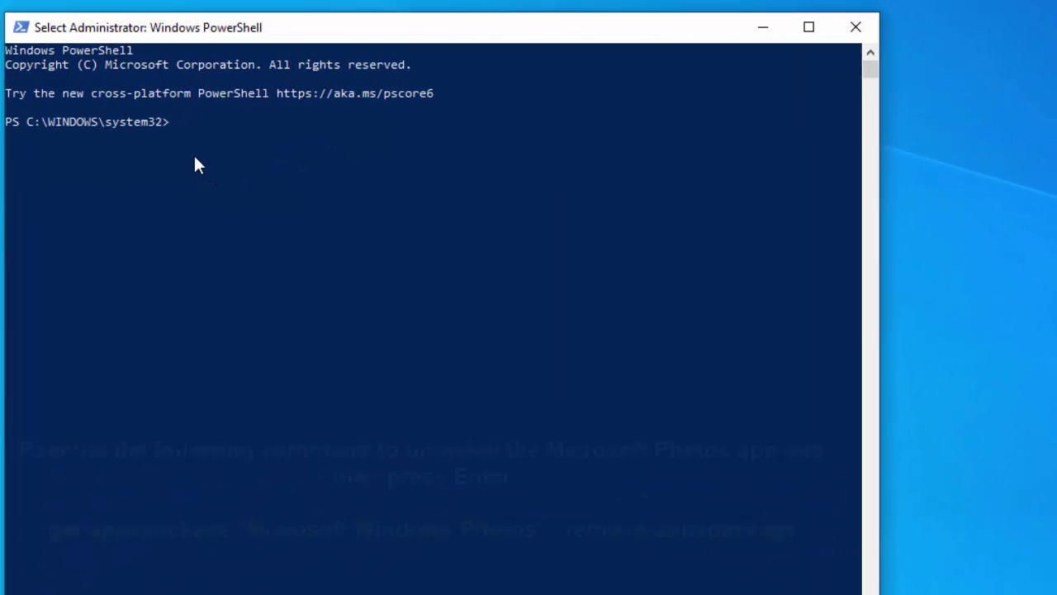
pyautogui.rightClick(150, 117)
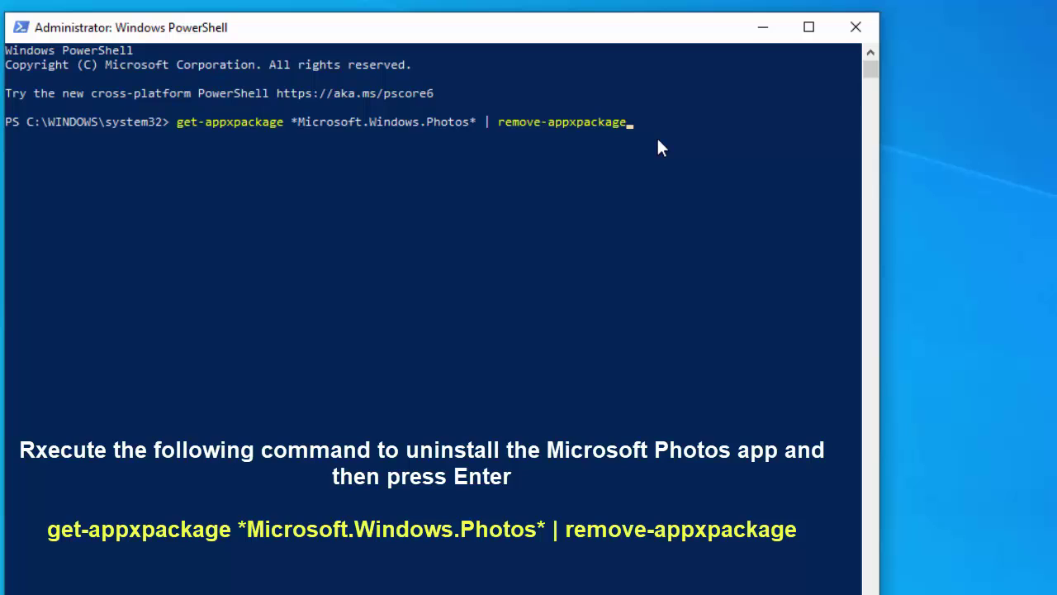
pyautogui.press('Return')
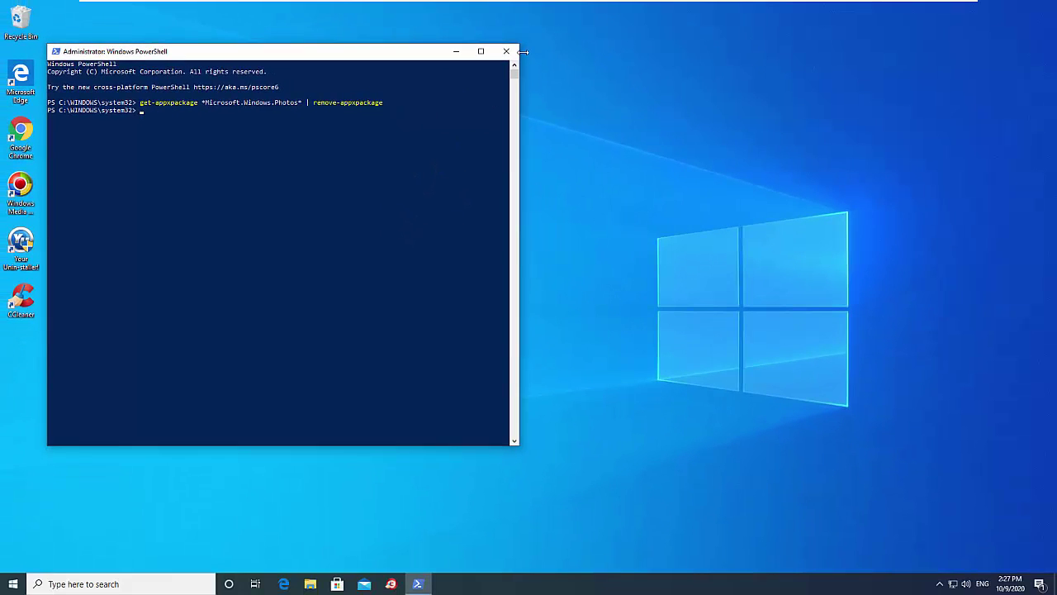
pyautogui.click(515, 52)
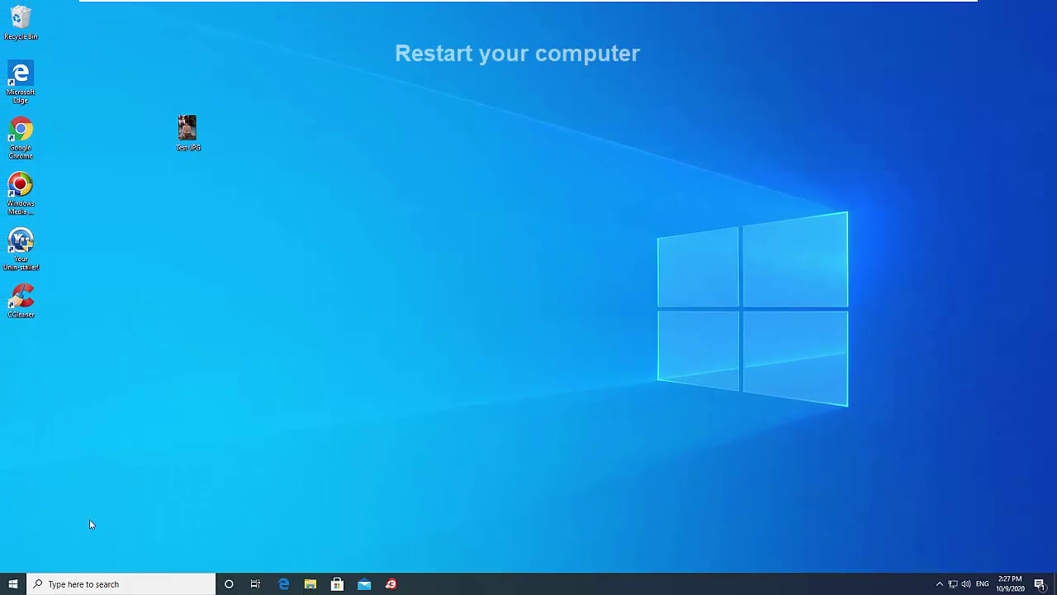
# Step: Restart the computer after the removal of the Photos app
pyautogui.click(11, 587)
pyautogui.click(13, 559)
pyautogui.click(41, 533)
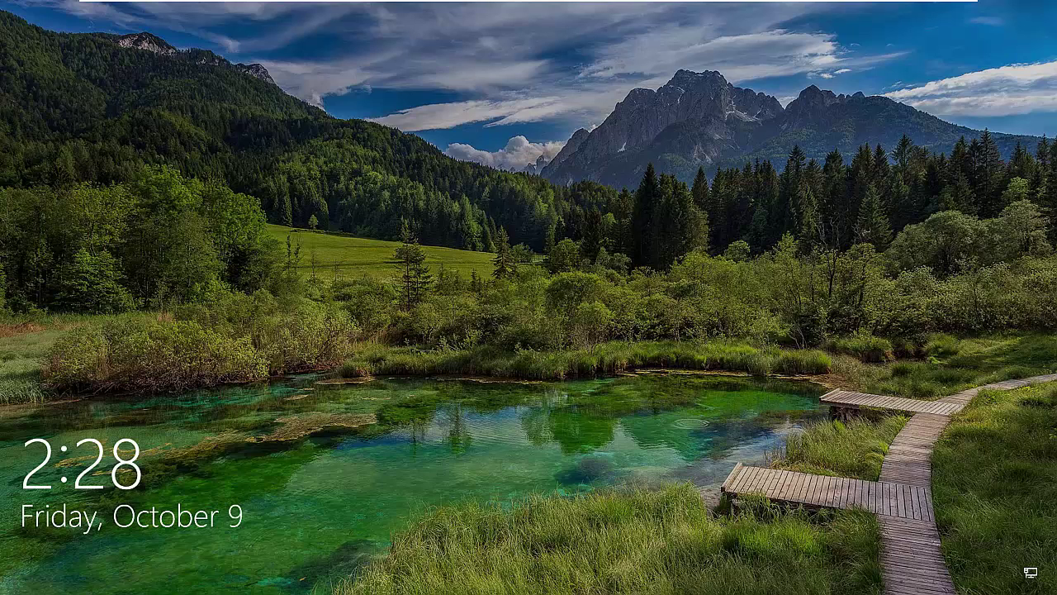
# Step: Dismiss the lock screen and sign in to Windows with the account password
pyautogui.press('space')
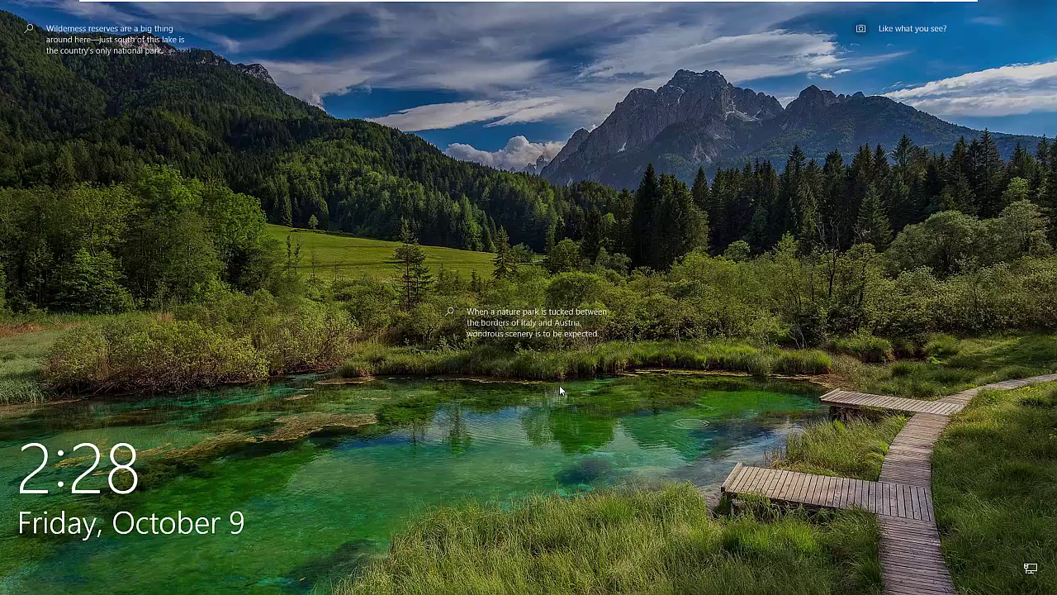
pyautogui.click(501, 416)
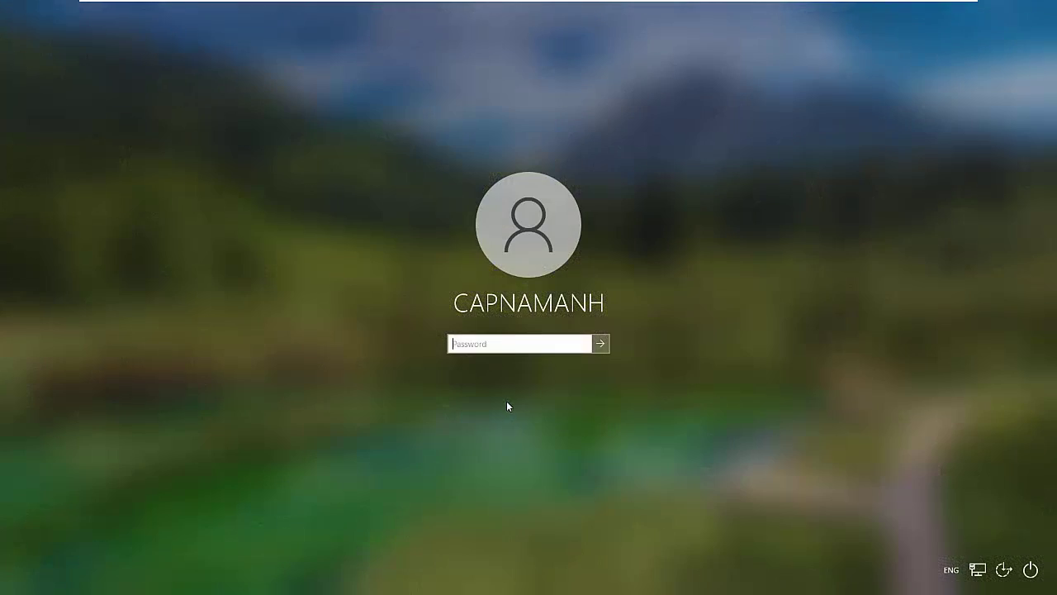
pyautogui.write('***')
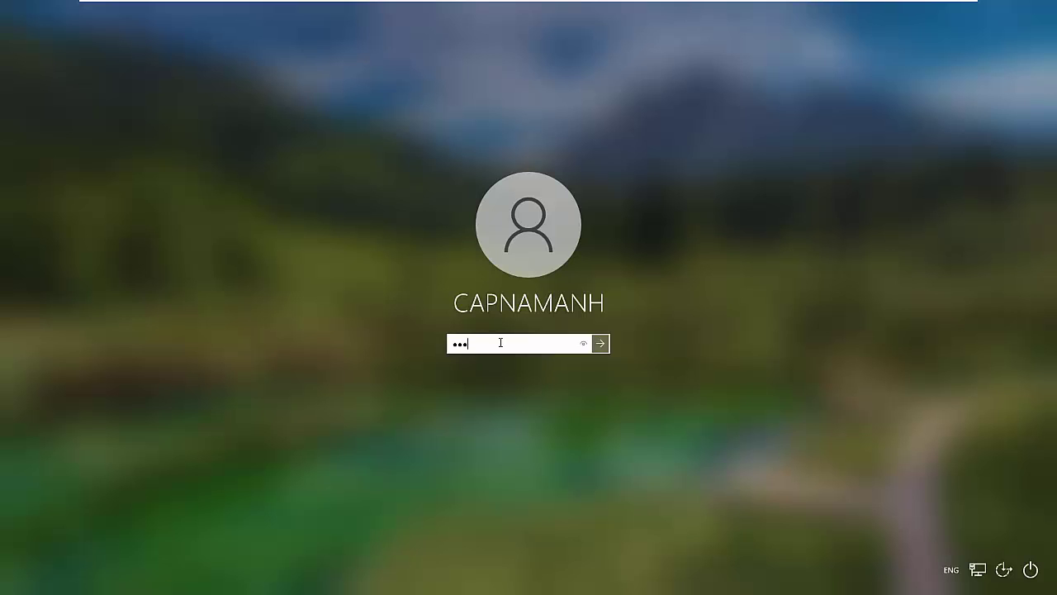
pyautogui.press('Return')
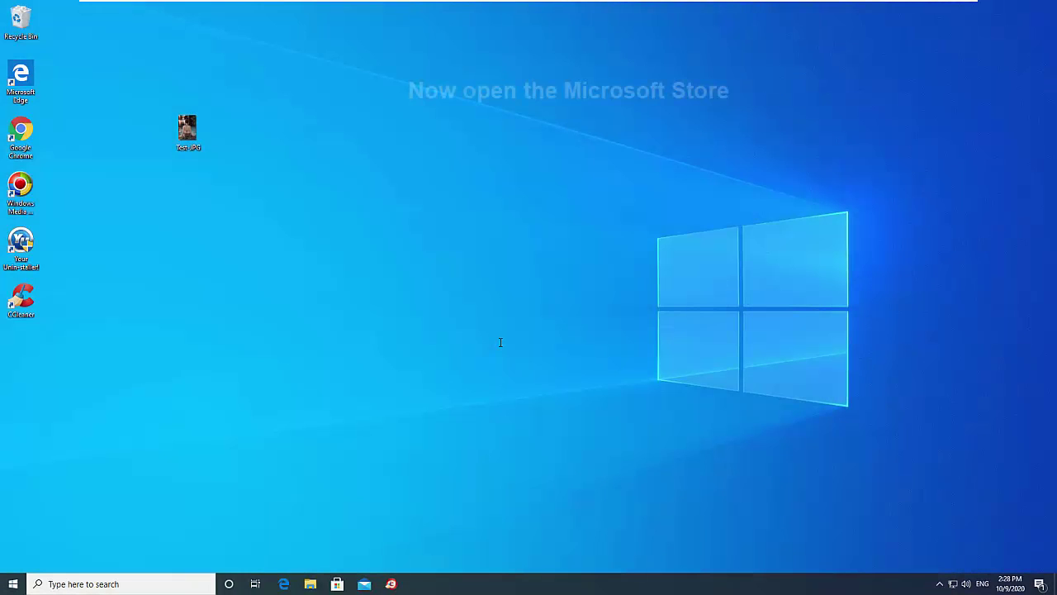
# Step: Search Windows for "store" and open Microsoft Store
pyautogui.click(63, 583)
pyautogui.write('store')
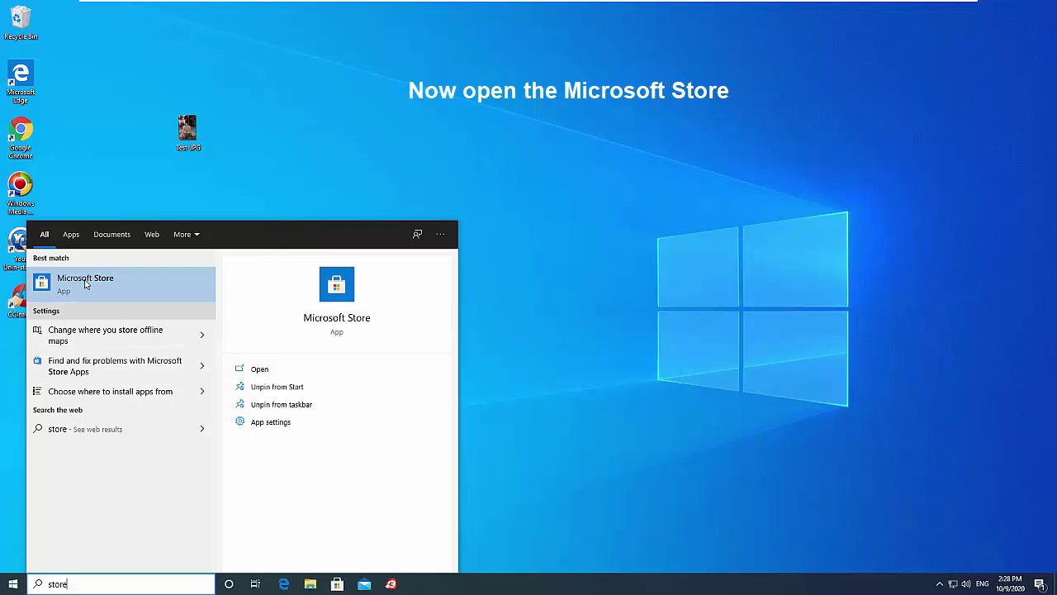
pyautogui.click(152, 284)
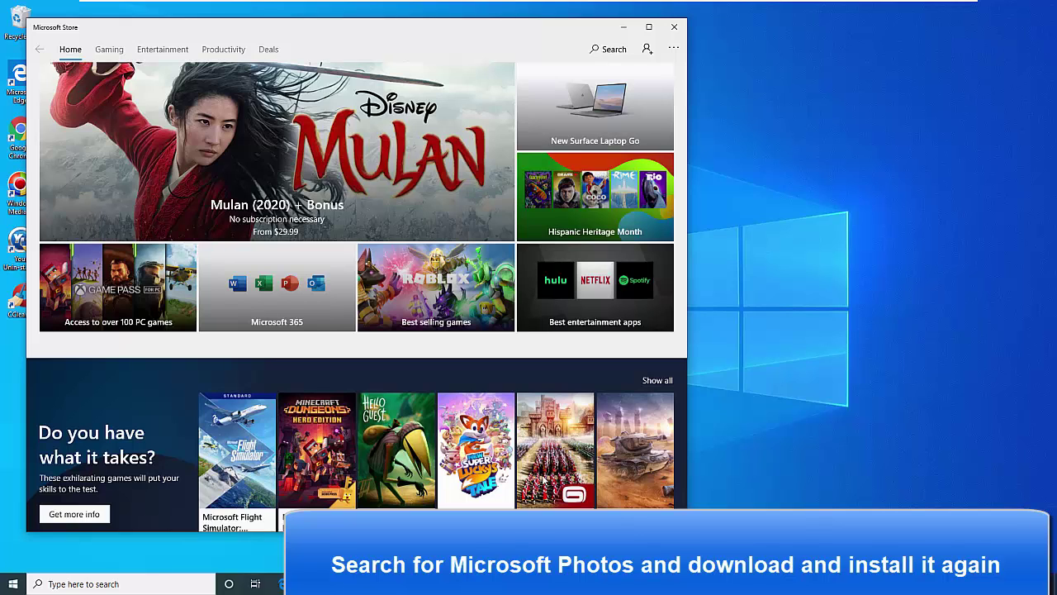
# Step: Search the store for "photos" and install Microsoft Photos, declining to sign in with a Microsoft account
pyautogui.click(611, 49)
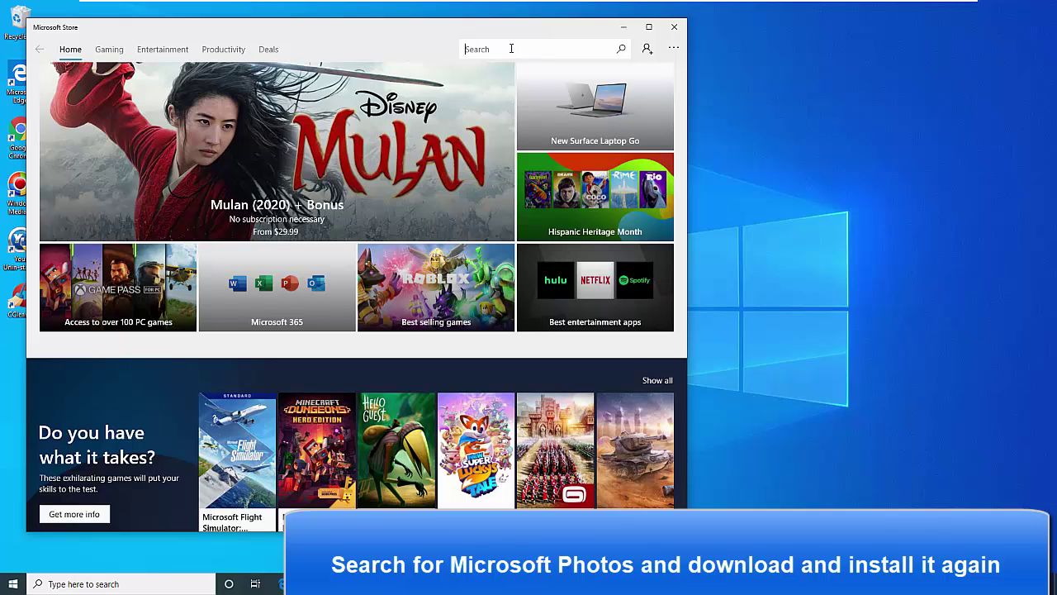
pyautogui.write('photos')
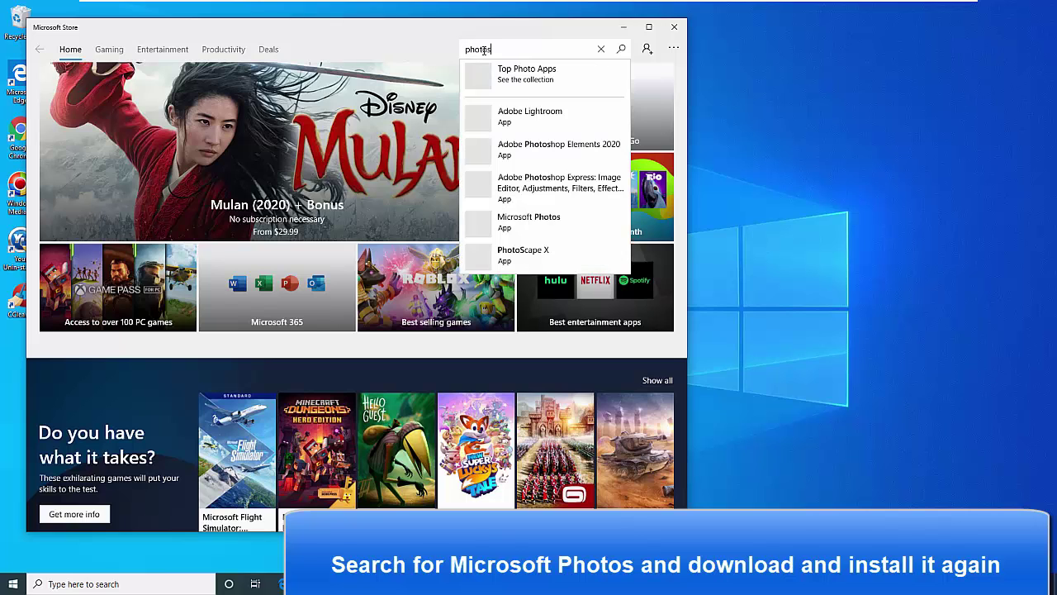
pyautogui.click(556, 221)
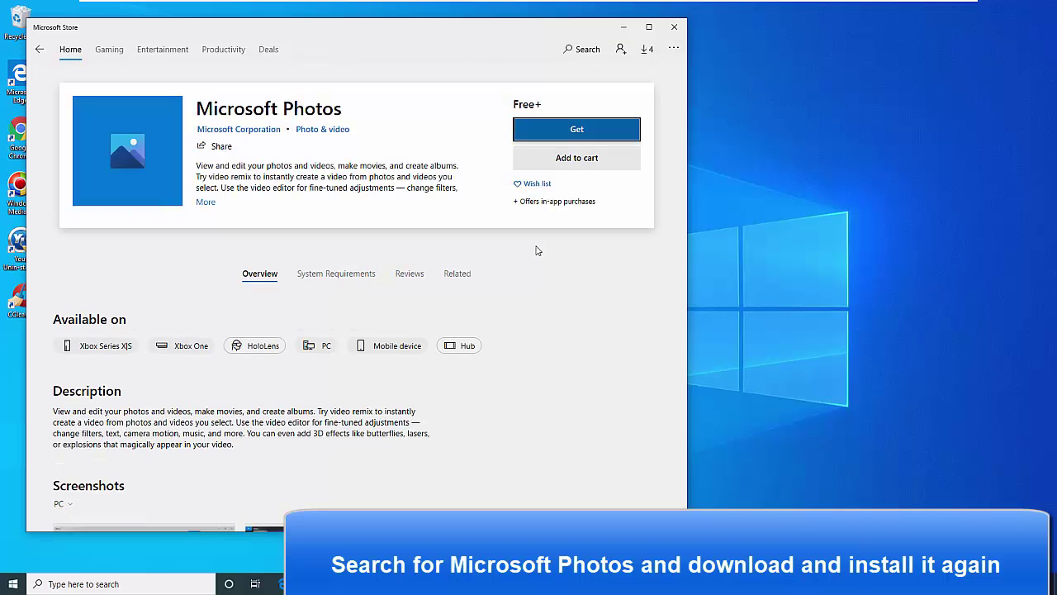
pyautogui.click(569, 132)
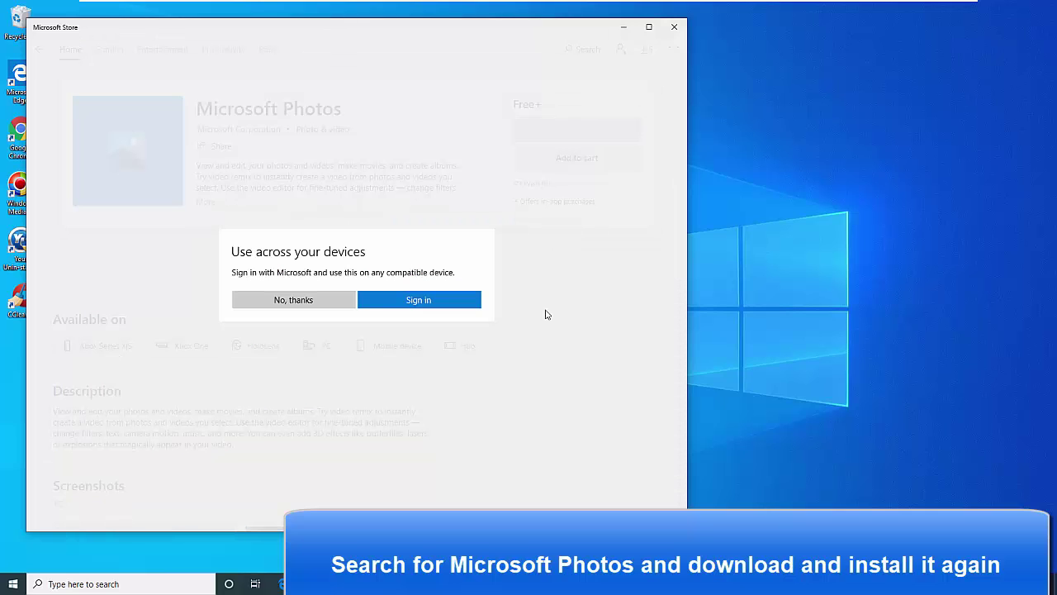
pyautogui.click(311, 303)
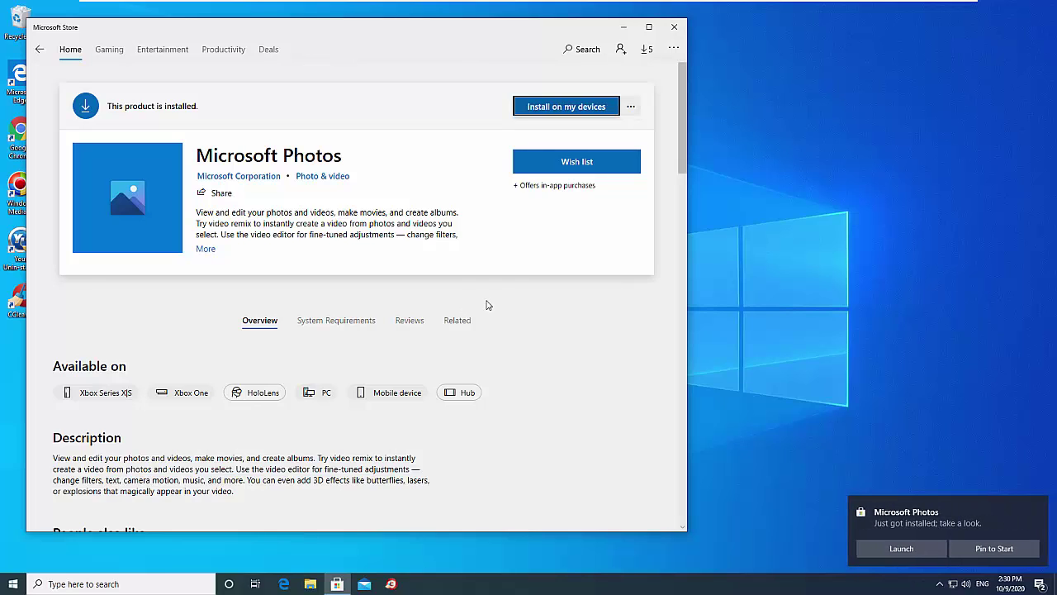
# Step: Launch the installed Photos app, dismiss its sign-in and welcome screens, and close both the store and Photos
pyautogui.click(901, 549)
pyautogui.click(673, 27)
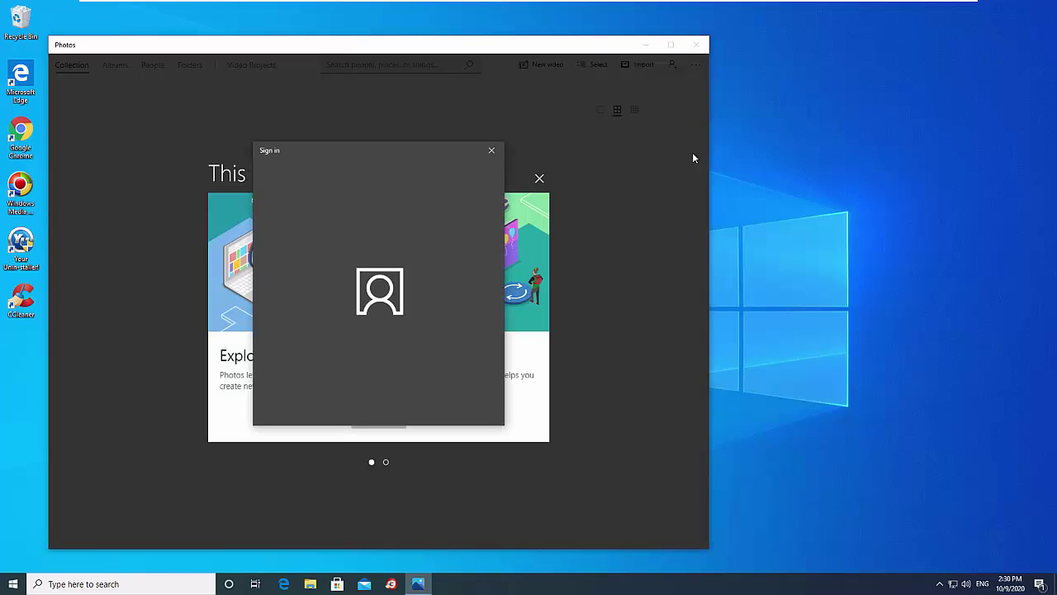
pyautogui.click(491, 150)
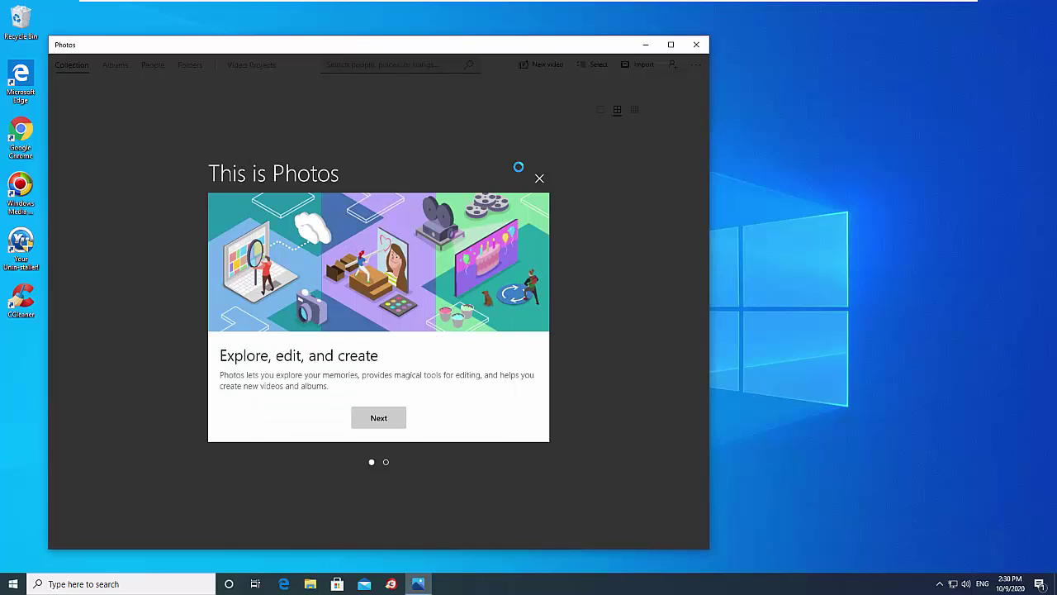
pyautogui.click(539, 178)
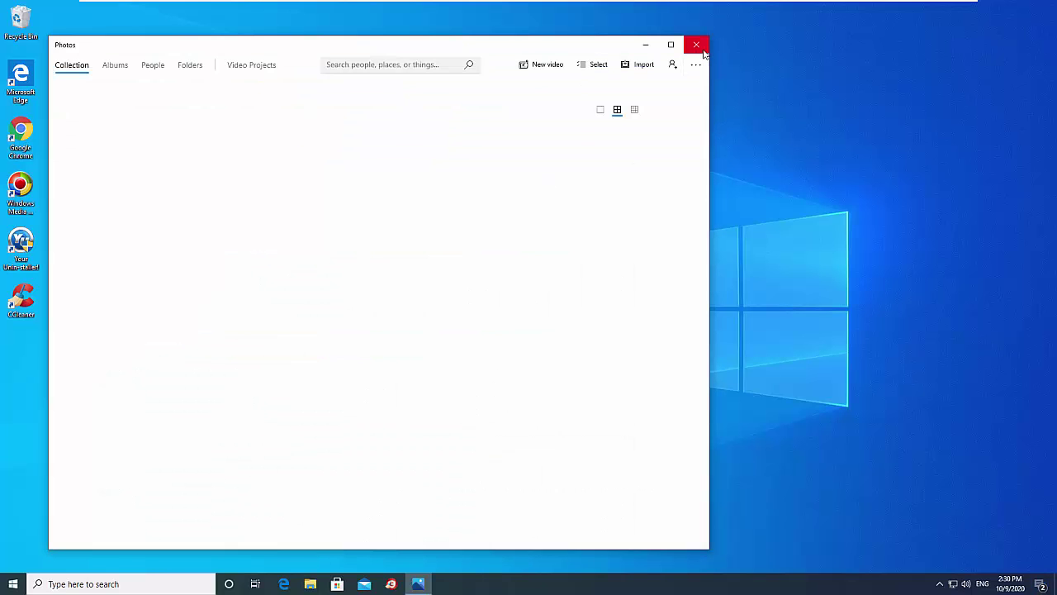
pyautogui.click(696, 44)
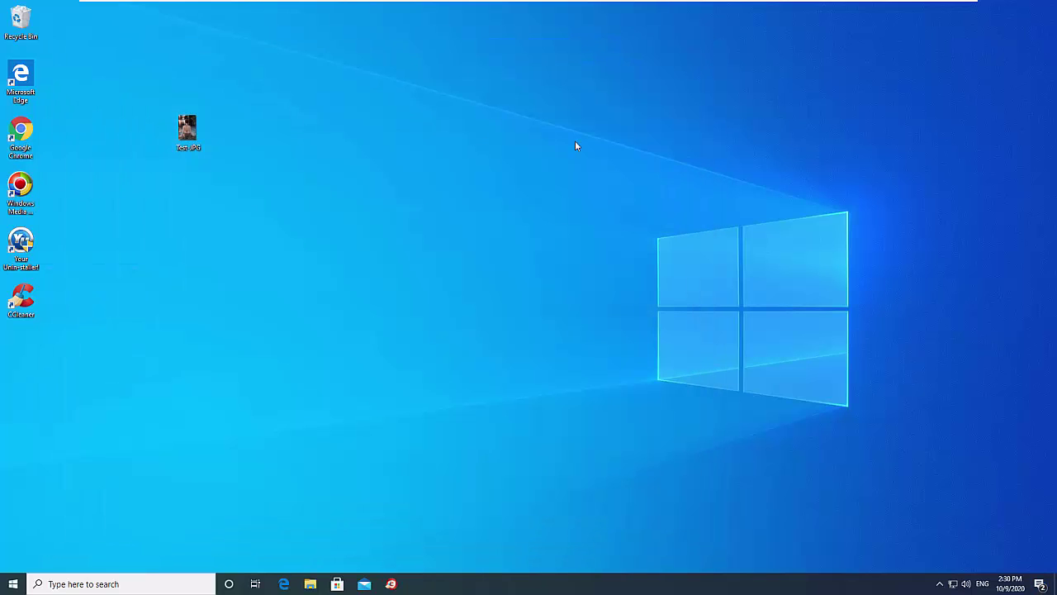
# Step: Open the Test-JPG image on the desktop with the Photos app
pyautogui.rightClick(195, 134)
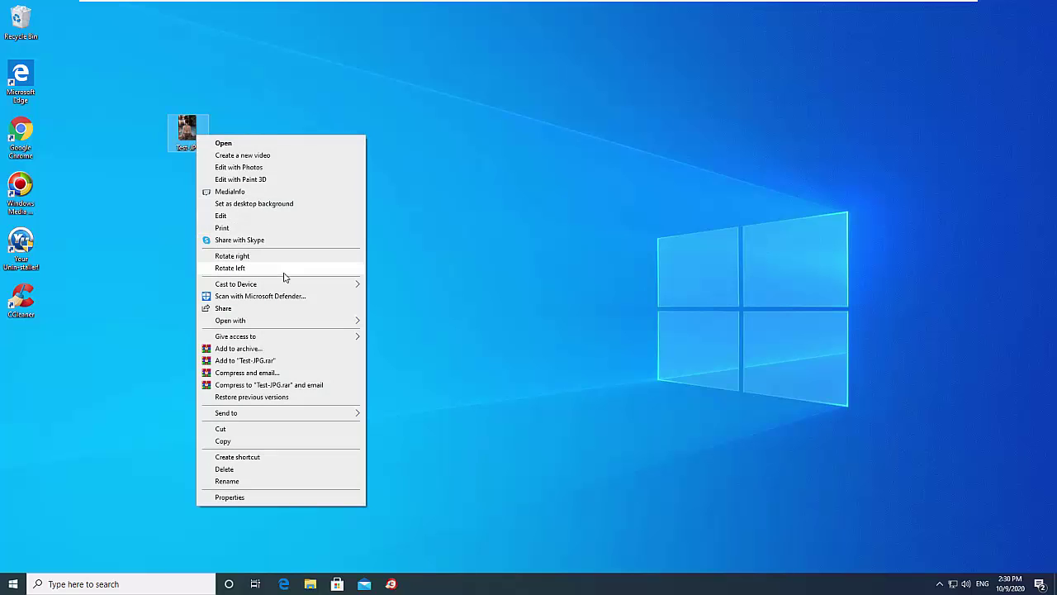
pyautogui.moveTo(311, 324)
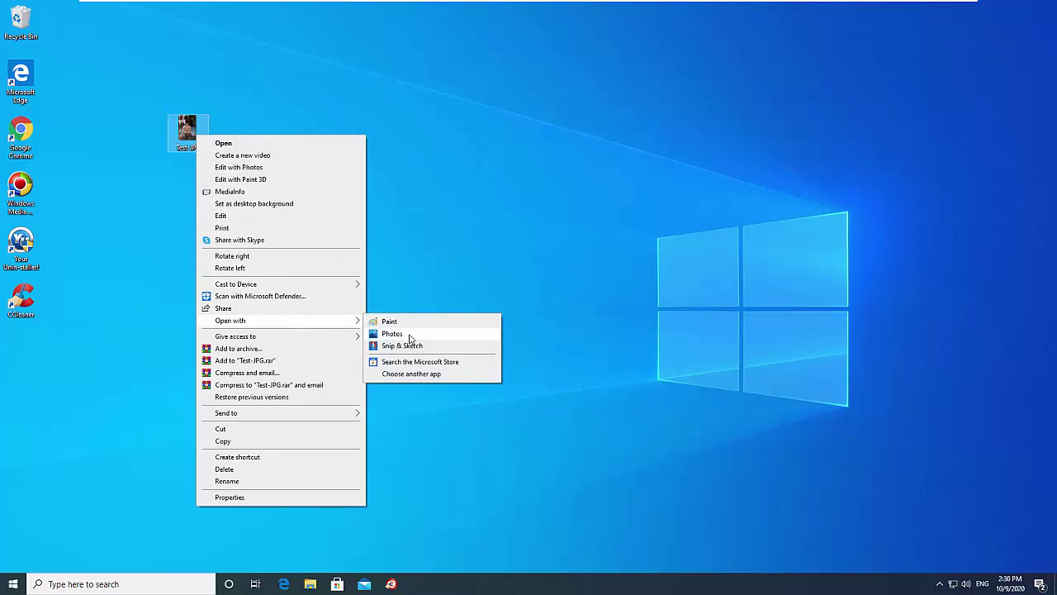
pyautogui.click(393, 334)
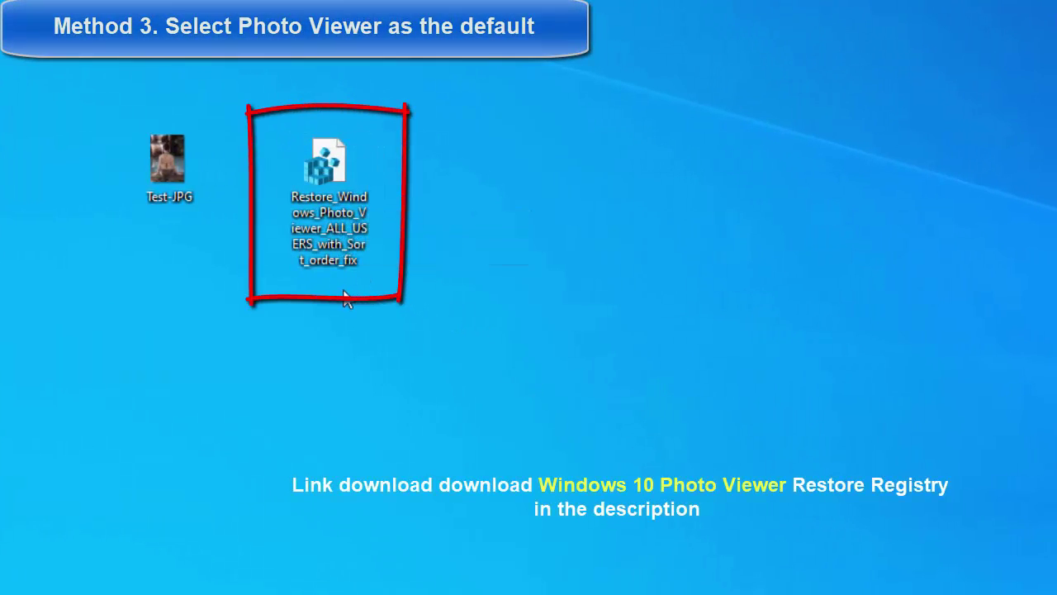
# Step: Merge Restore_Windows_Photo_Viewer_ALL_USERS_with_Sort_order_fix into the registry, approving every security and confirmation prompt, and delete the .reg file from the desktop
pyautogui.rightClick(354, 206)
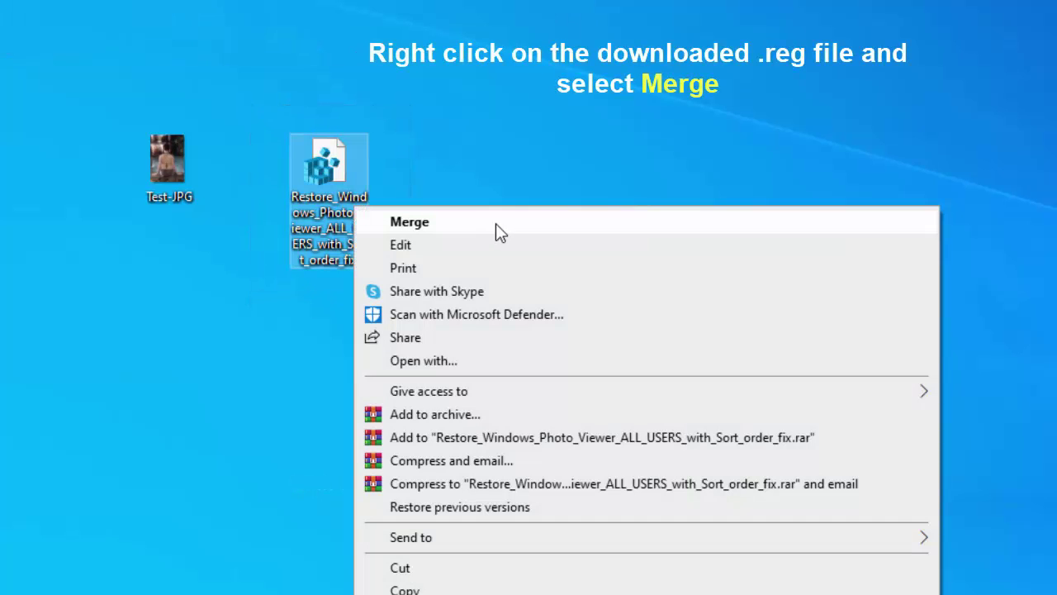
pyautogui.click(457, 226)
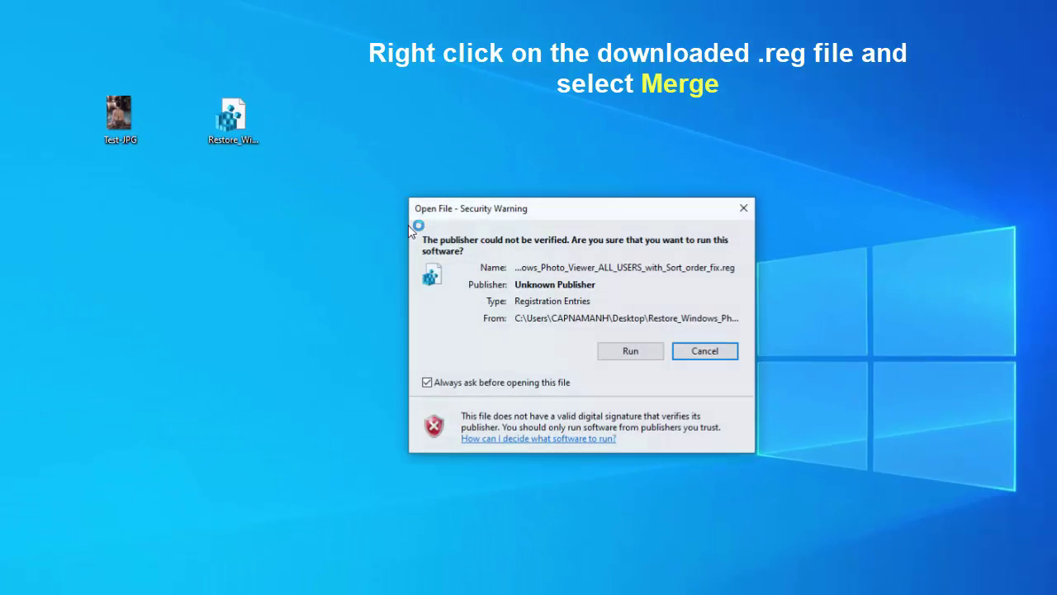
pyautogui.click(626, 350)
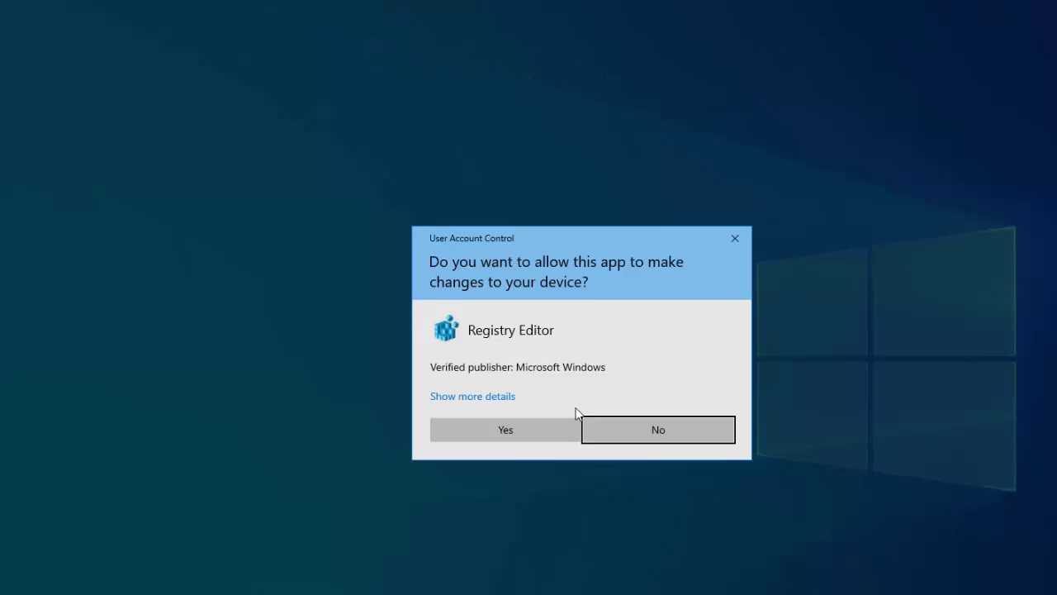
pyautogui.click(525, 429)
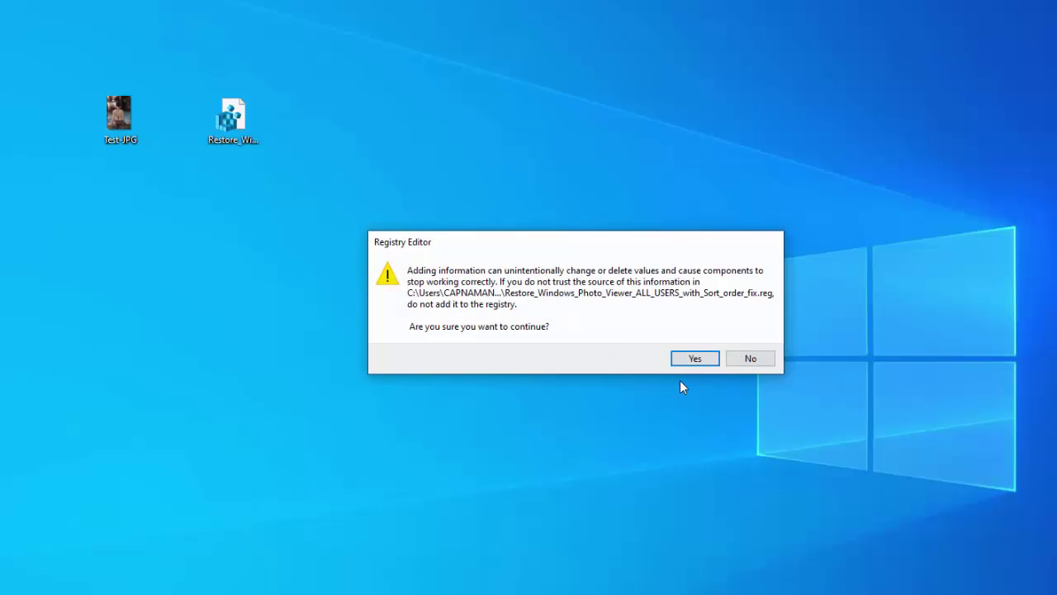
pyautogui.click(693, 358)
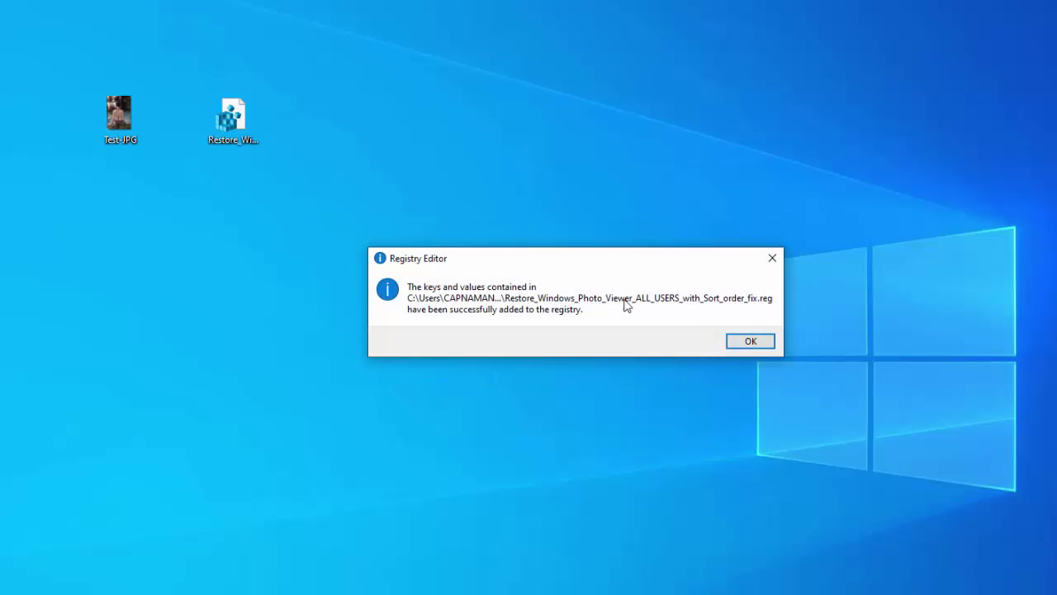
pyautogui.click(750, 341)
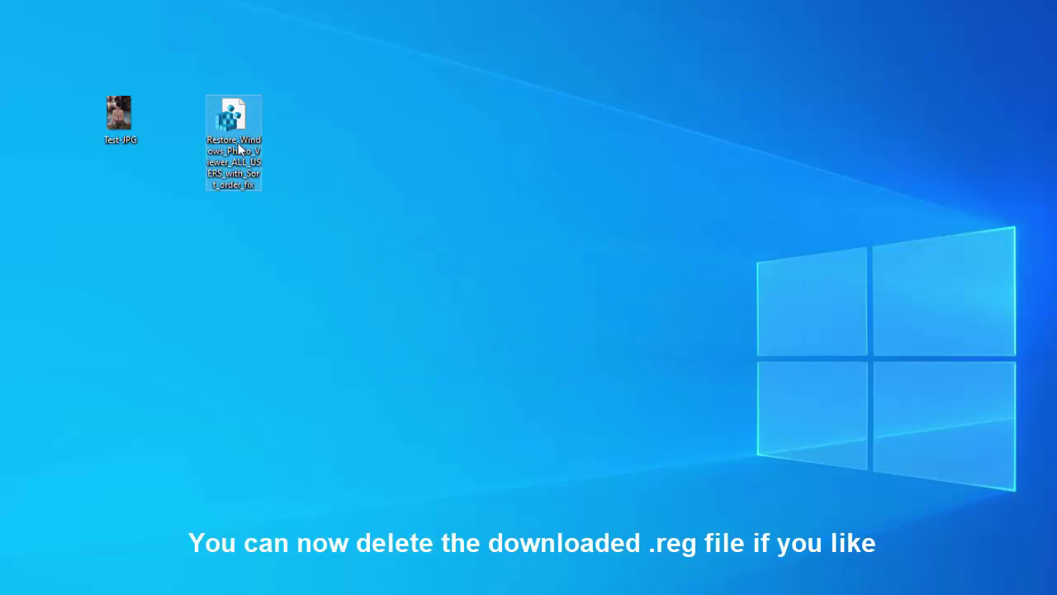
pyautogui.press('Delete')
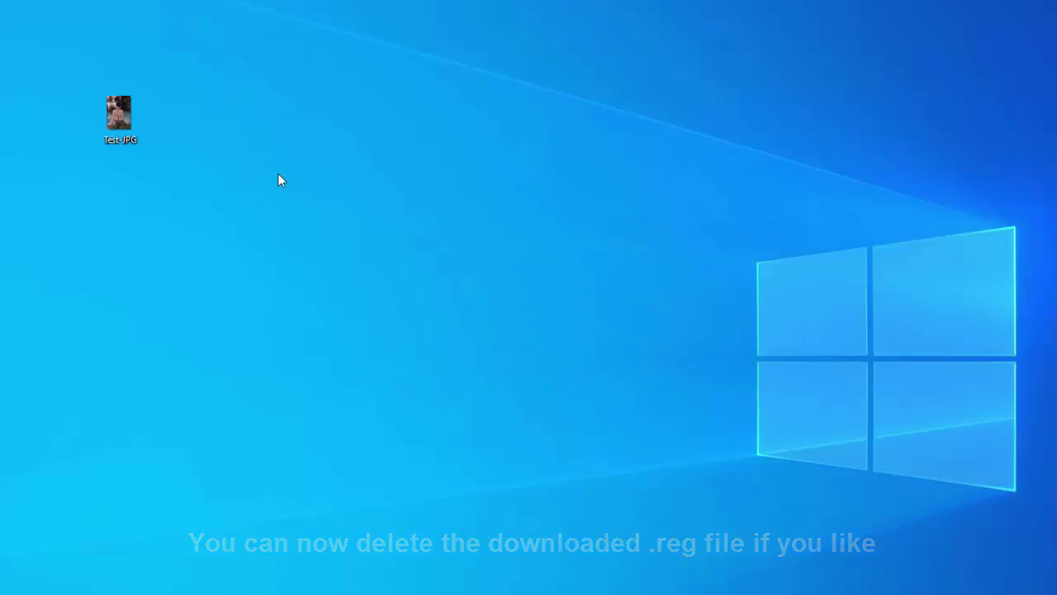
# Step: Open the Test-JPG image on the desktop with Windows Photo Viewer
pyautogui.rightClick(126, 136)
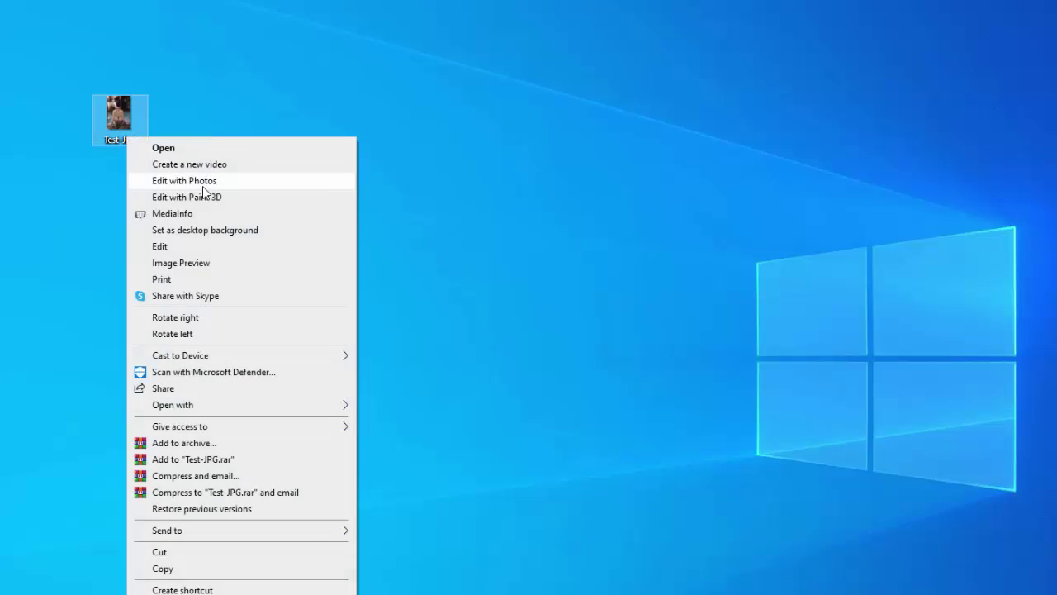
pyautogui.moveTo(286, 405)
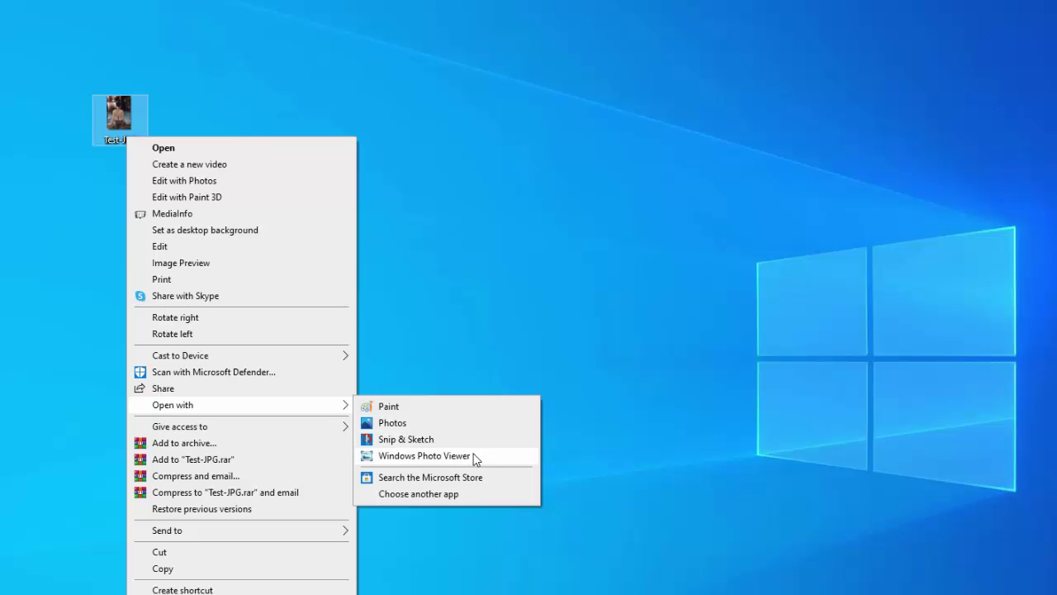
pyautogui.click(475, 457)
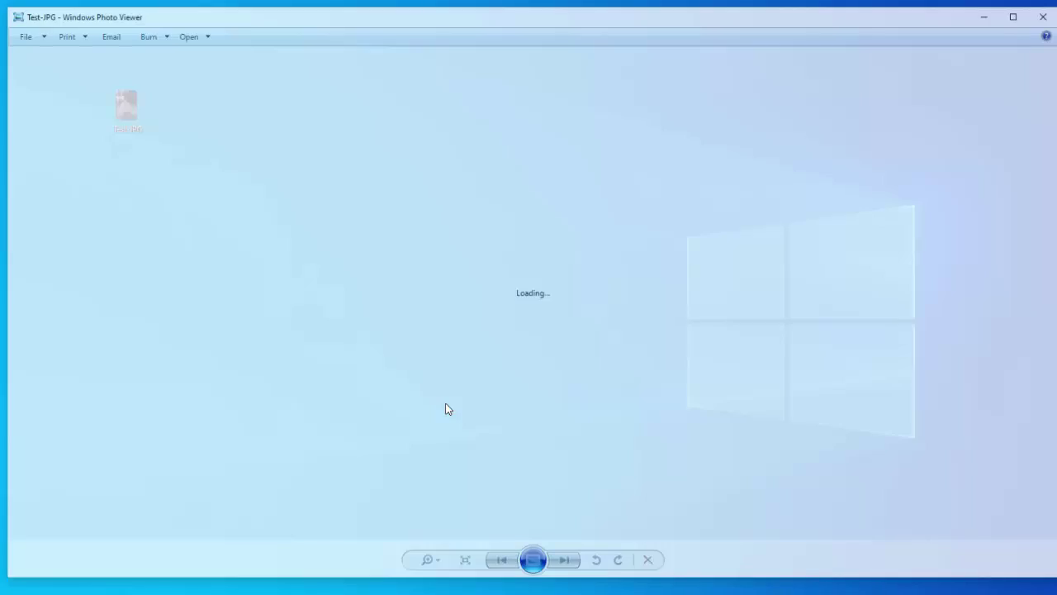